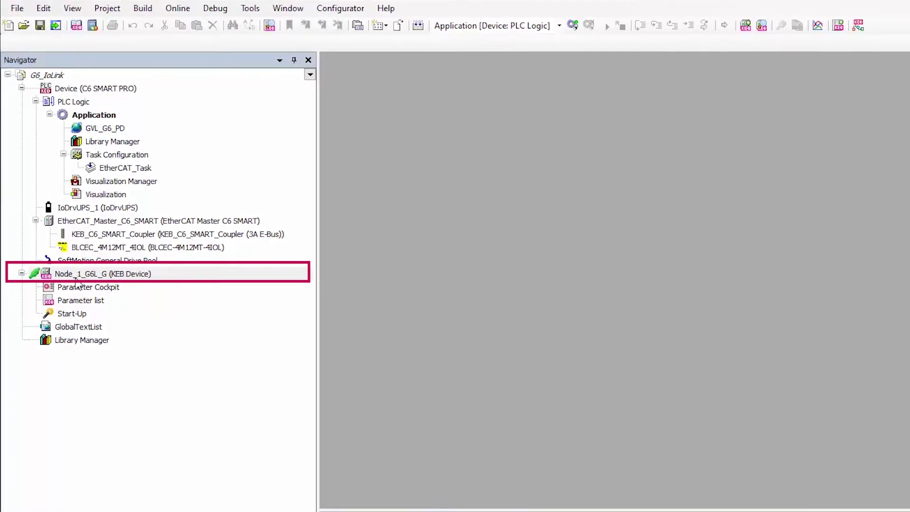
Show Node_1_G6L_G's device parameters with the Sy group collapsed, and open its Start-Up mapping.
left_click(76, 279)
double_click(75, 276)
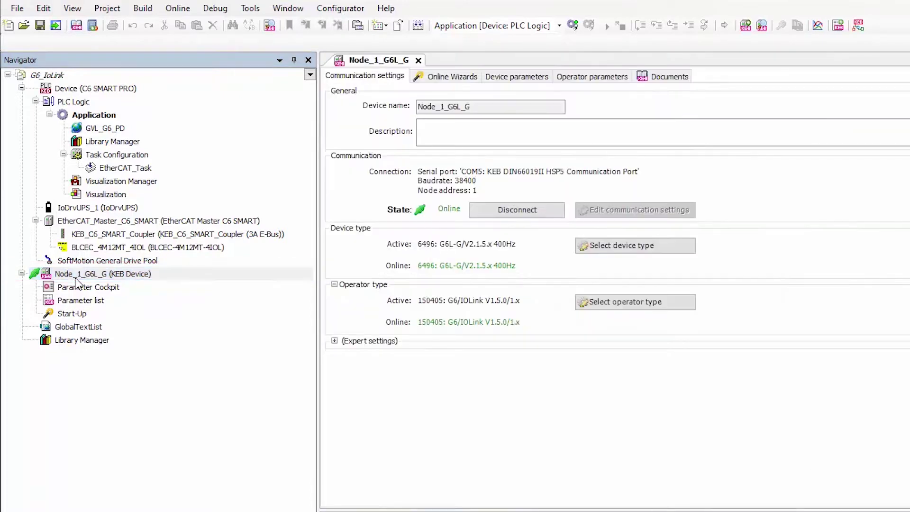
left_click(508, 76)
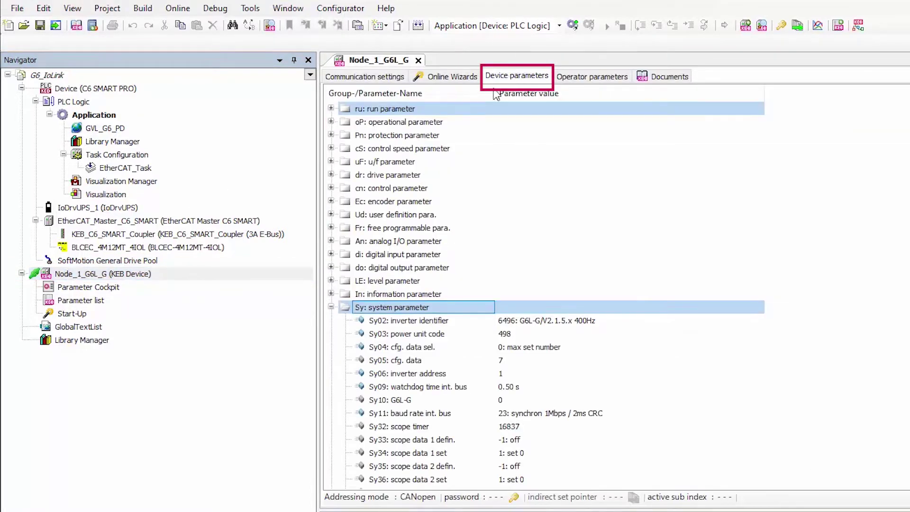
left_click(330, 307)
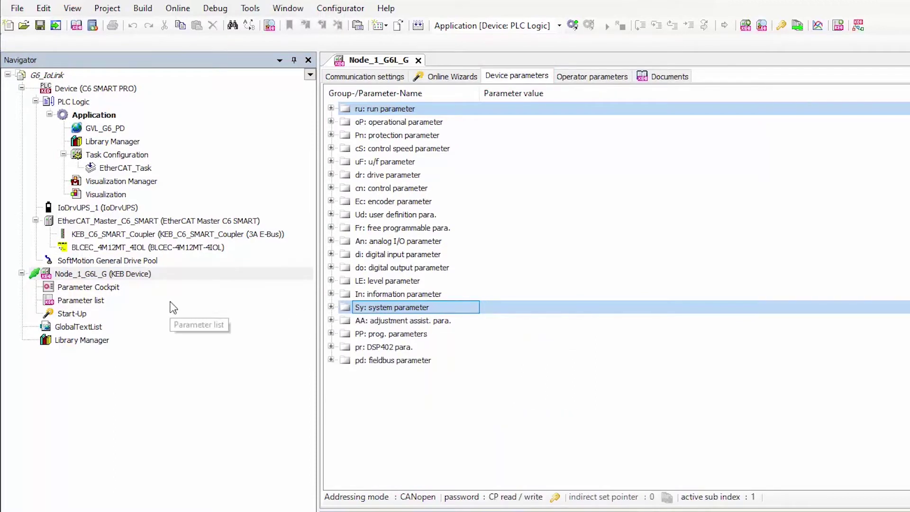
double_click(69, 313)
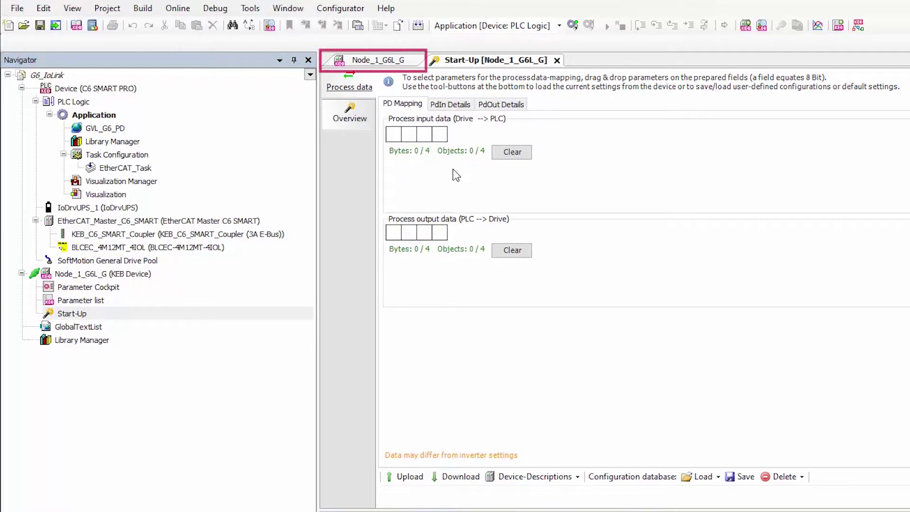
Map Sy50 control word and Sy52 set speed into the two process output data fields.
left_click(386, 62)
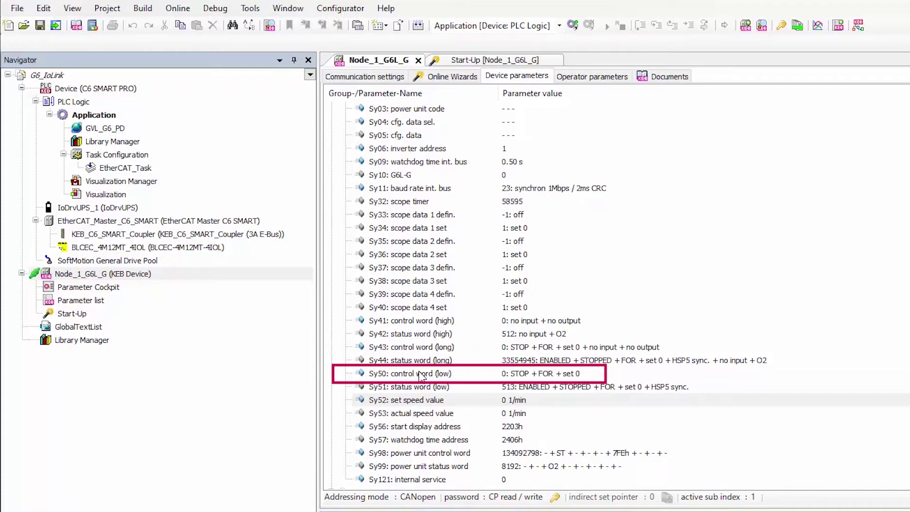
left_click(421, 377)
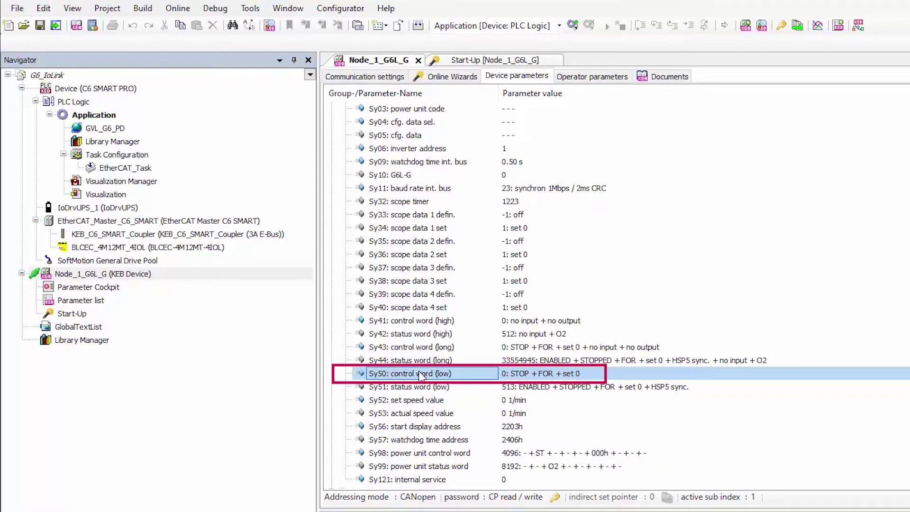
left_click(466, 60)
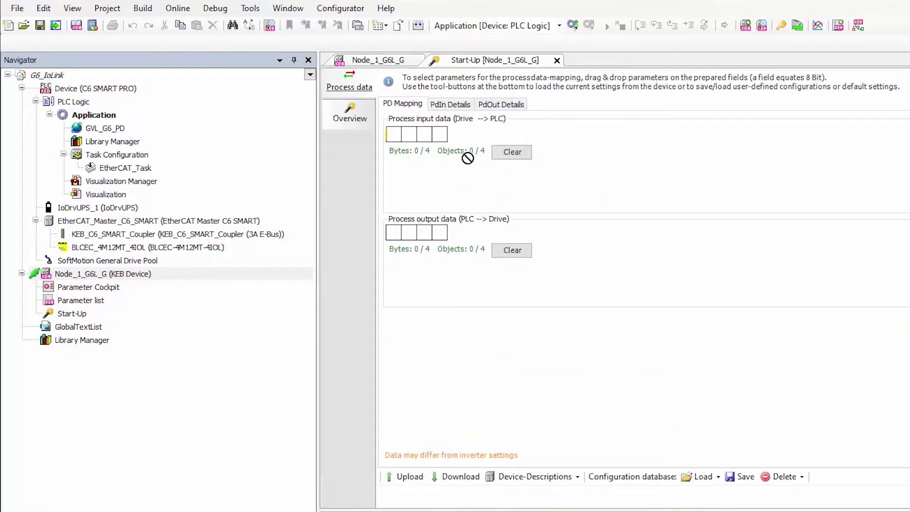
left_click_drag(403, 238, 399, 234)
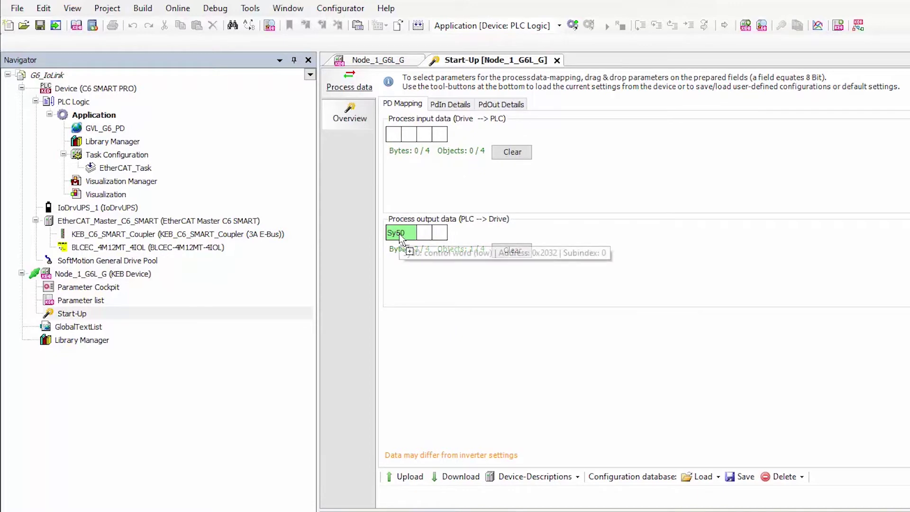
left_click(383, 63)
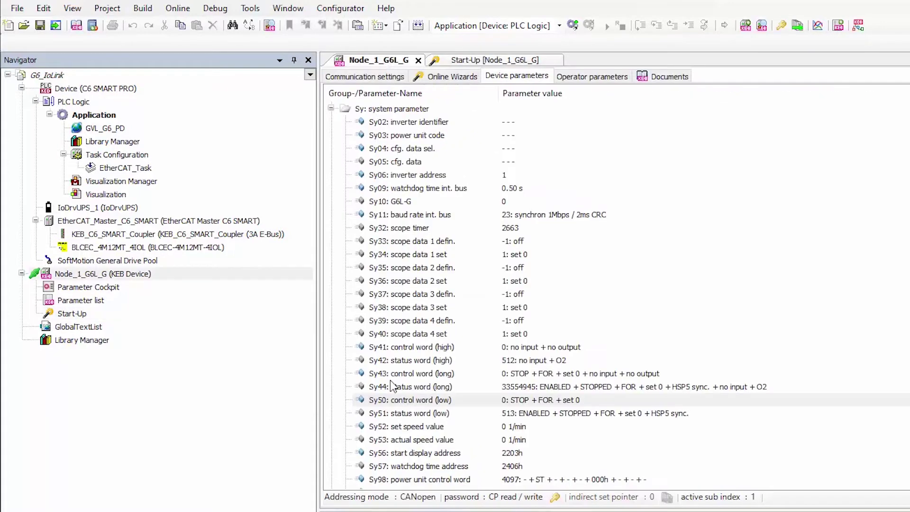
left_click(420, 429)
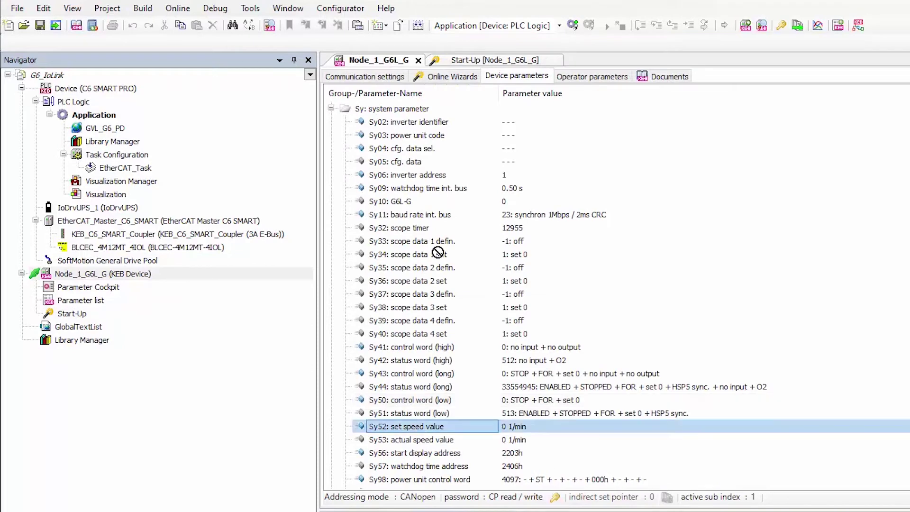
left_click(491, 61)
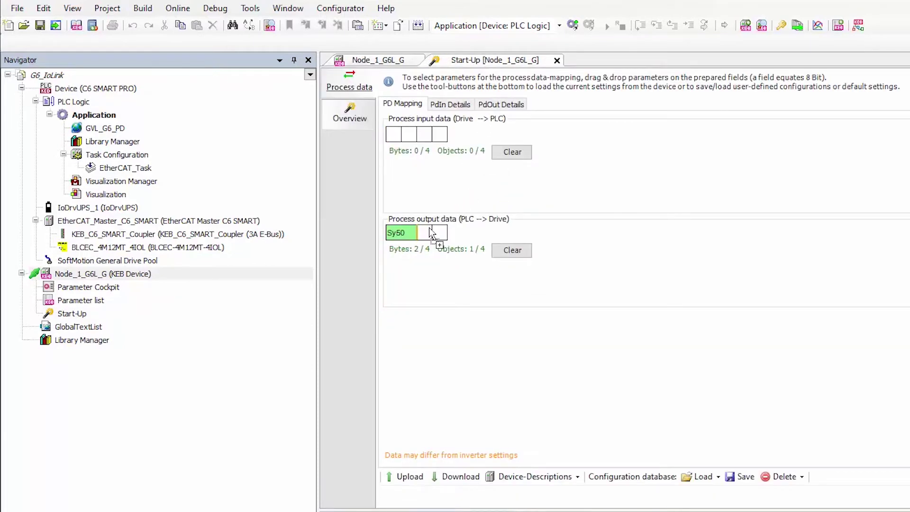
left_click_drag(431, 234, 432, 235)
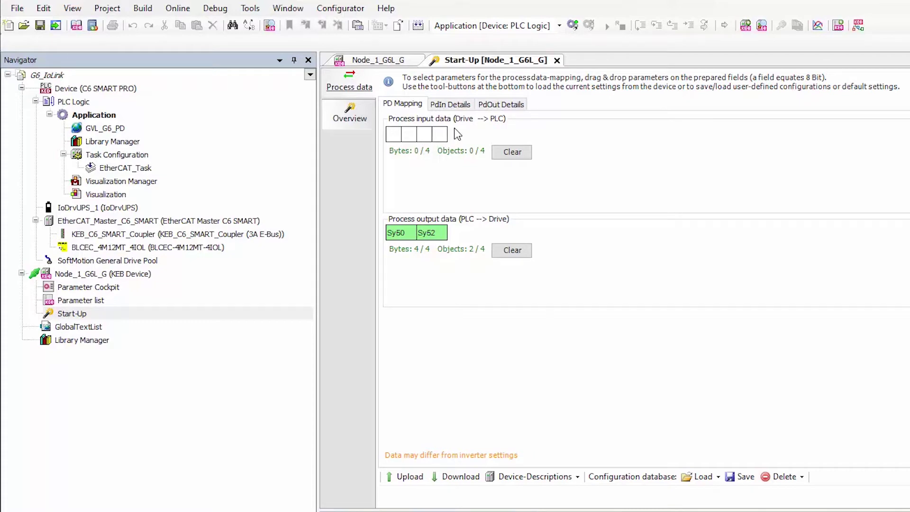
Map Sy51 status word and Sy53 into the two process input data fields.
left_click(396, 63)
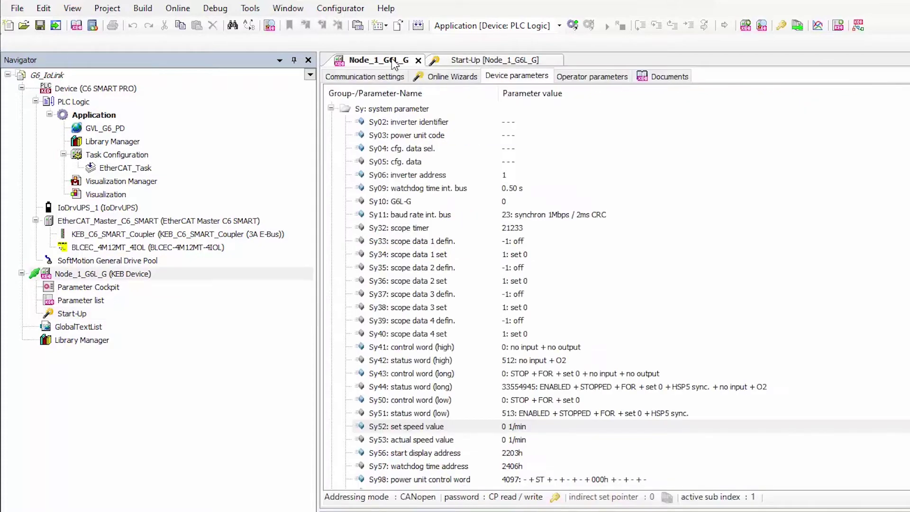
left_click(397, 412)
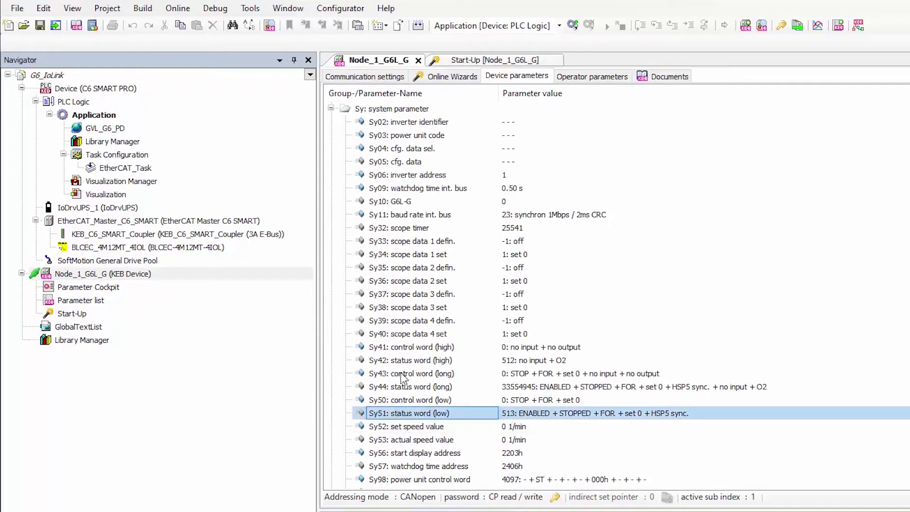
left_click_drag(402, 379, 402, 121)
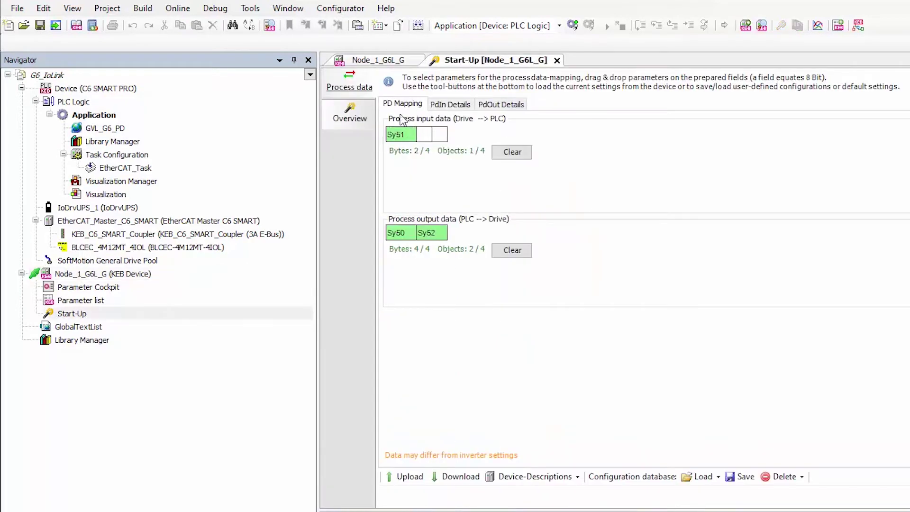
left_click(390, 62)
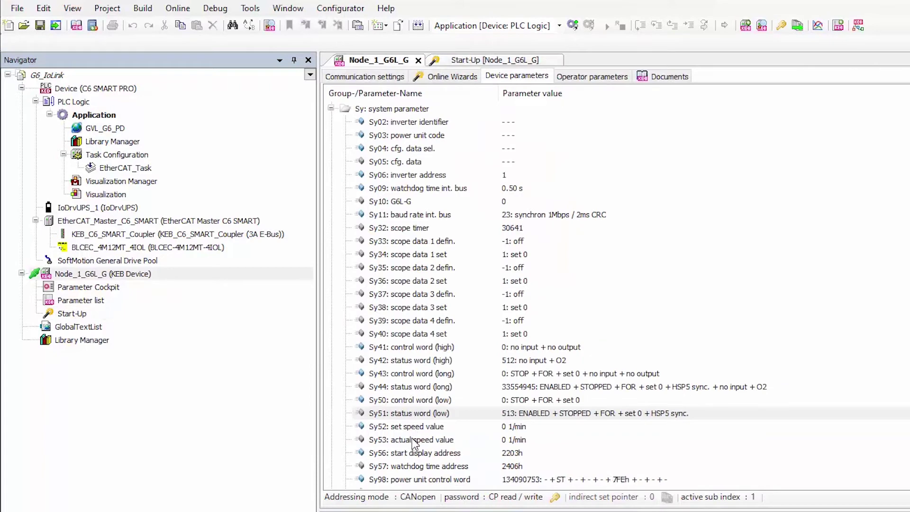
left_click_drag(415, 442, 485, 72)
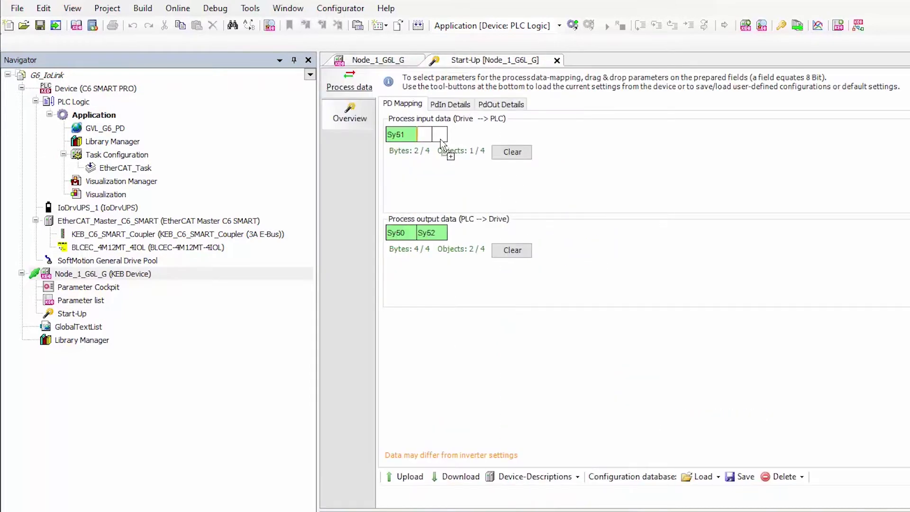
left_click_drag(440, 139, 440, 137)
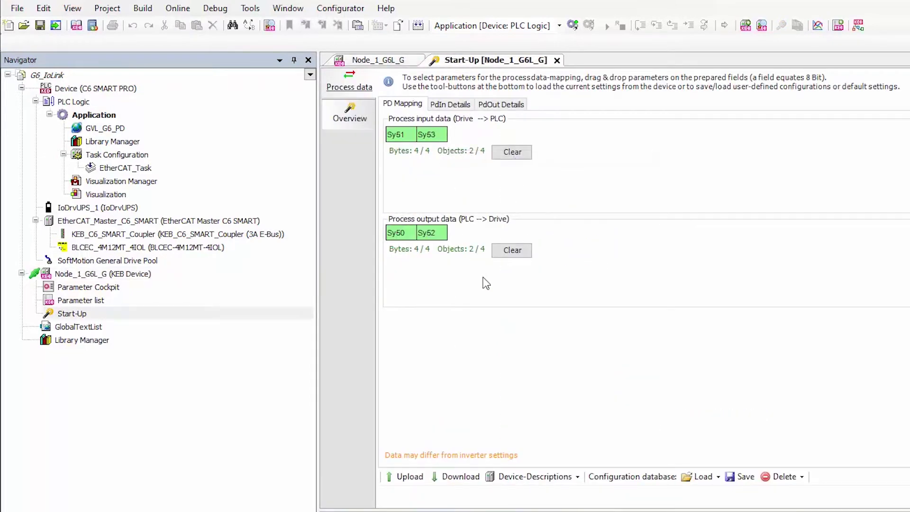
Download the process data mapping to the G6 drive, confirm success, and select BLCEC_4M12MT_4IOL.
left_click(447, 483)
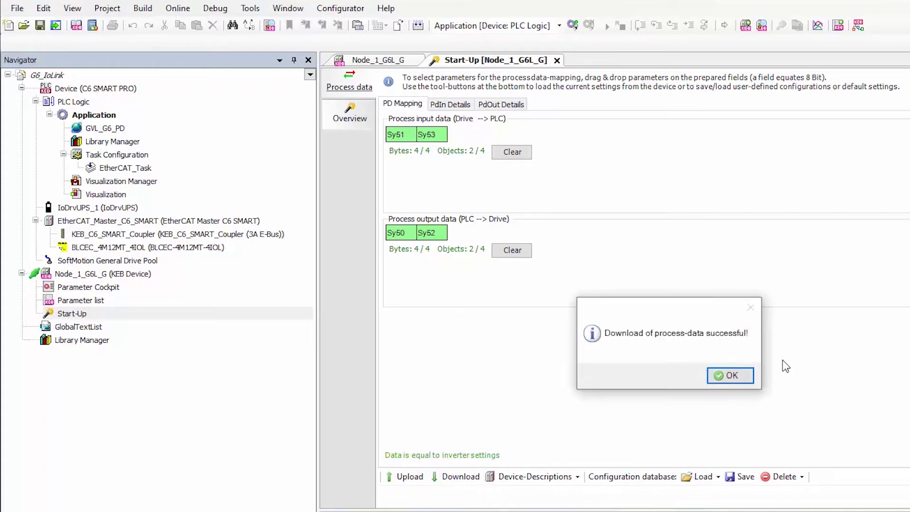
left_click(726, 375)
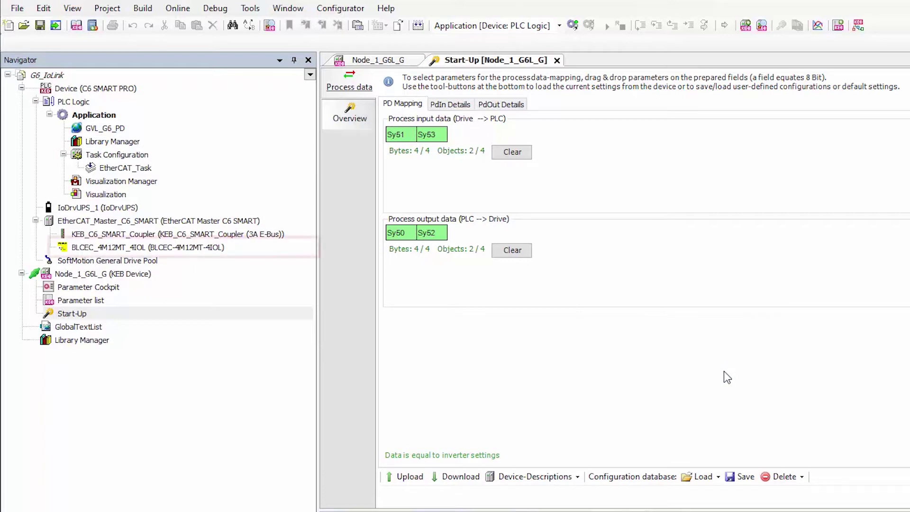
left_click(169, 247)
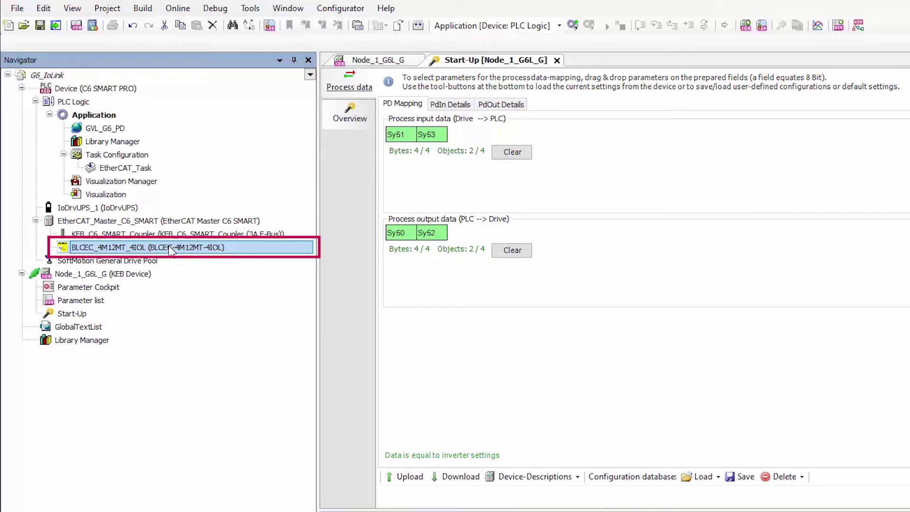
Show BLCEC_4M12MT_4IOL's EtherCAT I/O Mapping with Controlword, TargetVel, Statusword and ActualVel.
double_click(171, 250)
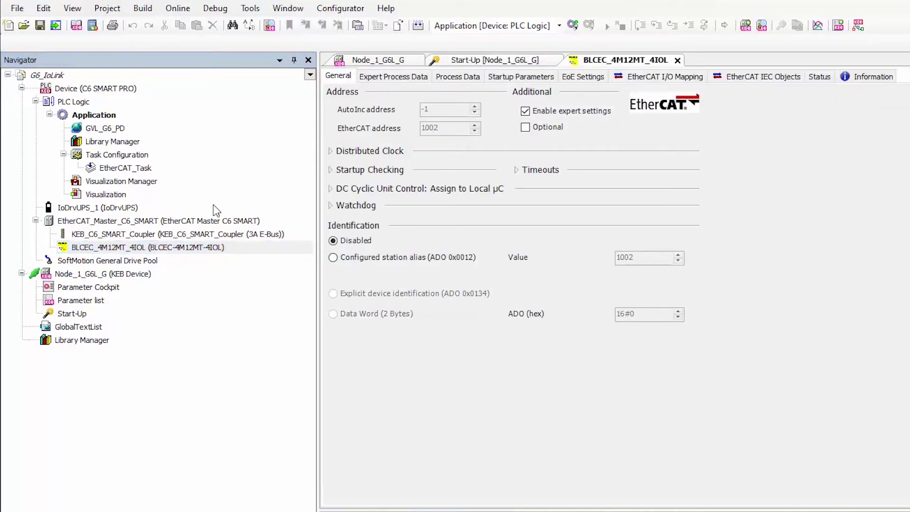
left_click(632, 81)
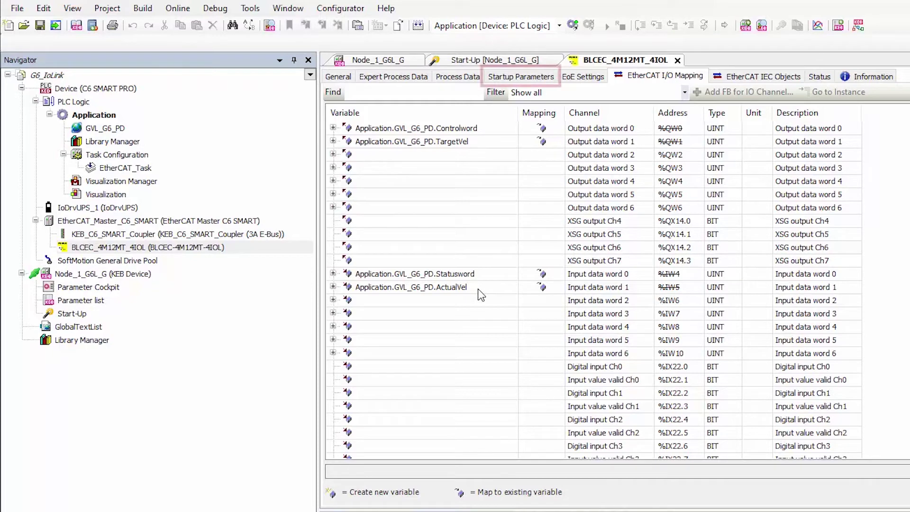
Show BLCEC_4M12MT_4IOL's startup parameters: 4-byte Ch0 data lengths, channels 1–3 as DI.
left_click(525, 77)
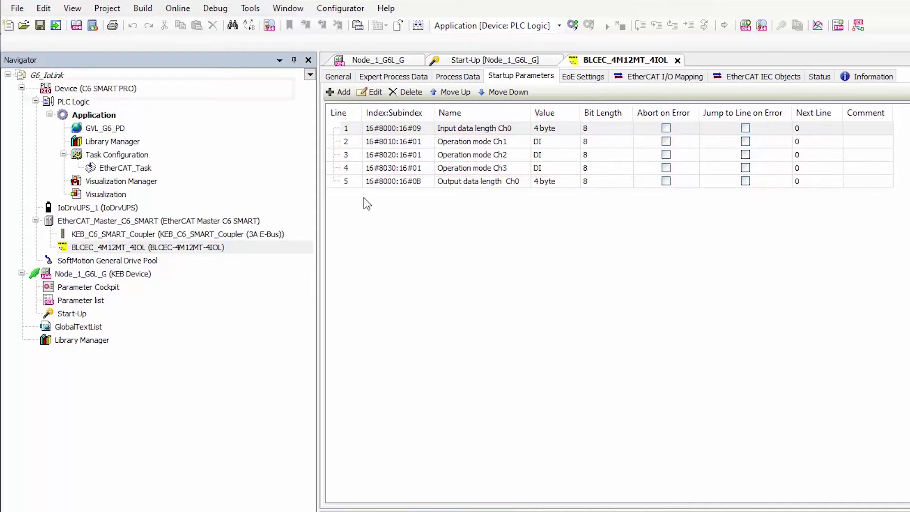
Open the C6 SMART PRO controller and log in so its application runs online.
left_click(132, 94)
double_click(131, 90)
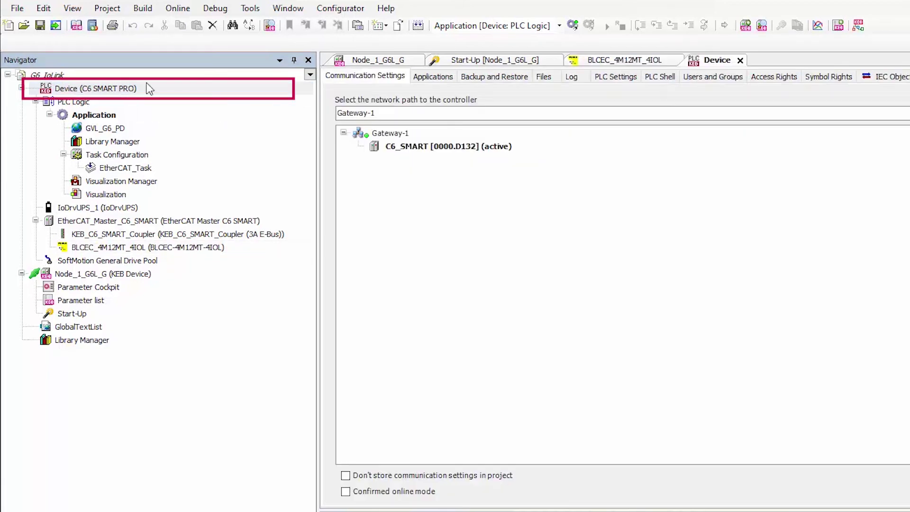
left_click(572, 23)
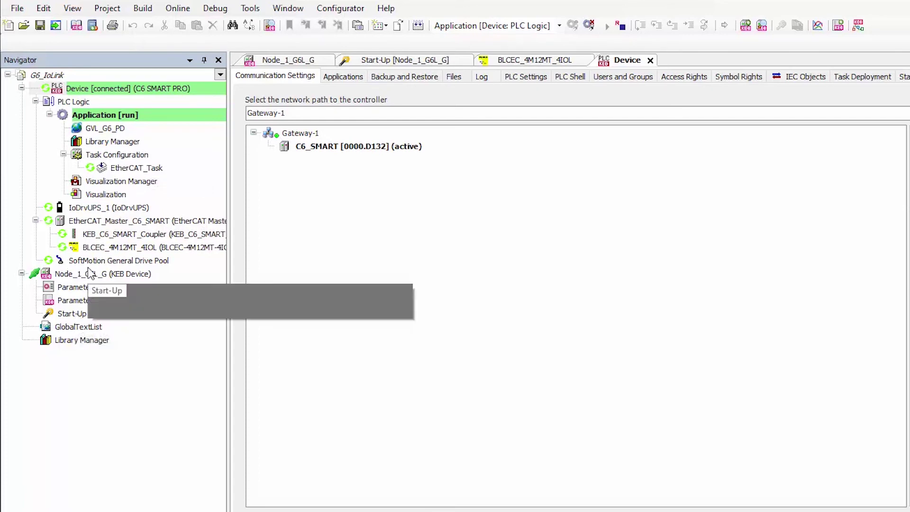
In the drive visualization, enable the drive, set it to run, and enter a 500 RPM target velocity.
double_click(109, 197)
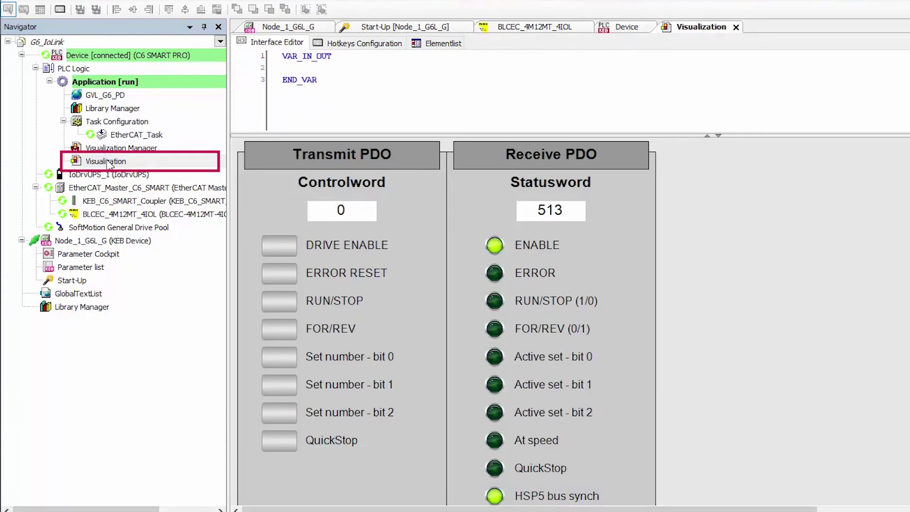
scroll(447, 320, "down", 1)
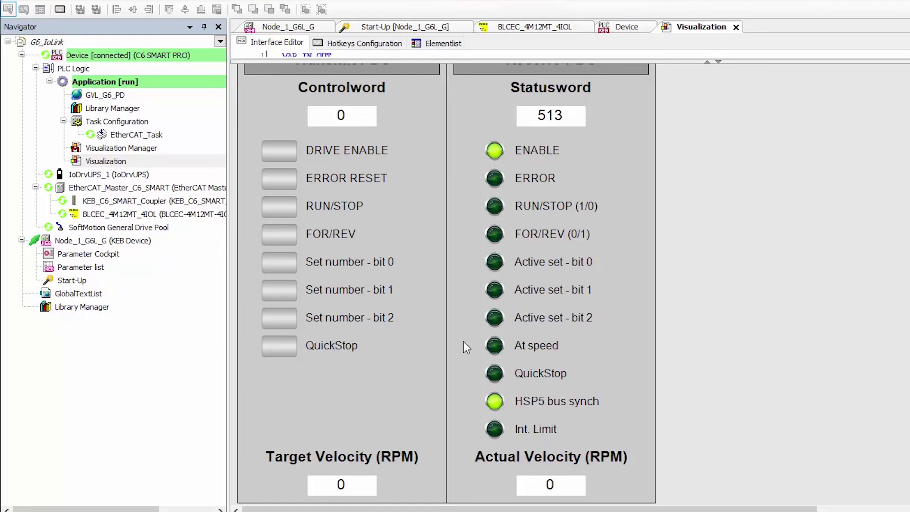
left_click(294, 156)
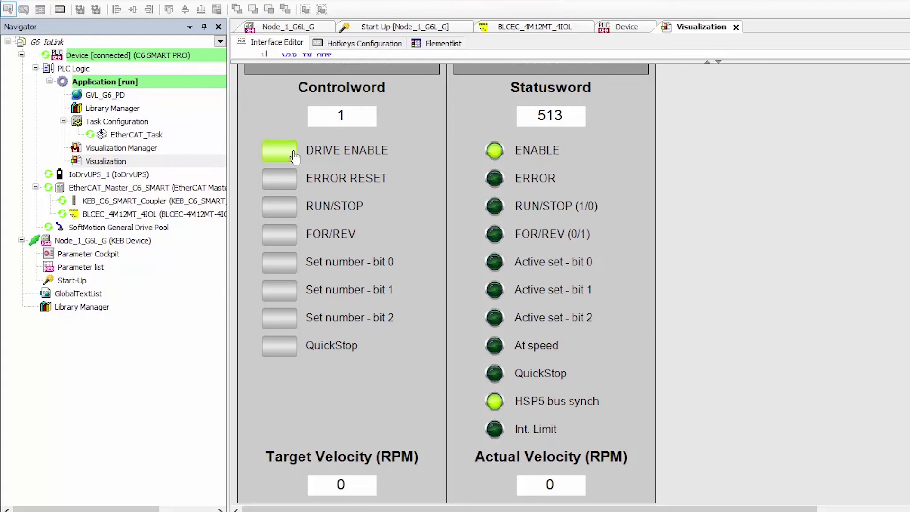
left_click(280, 210)
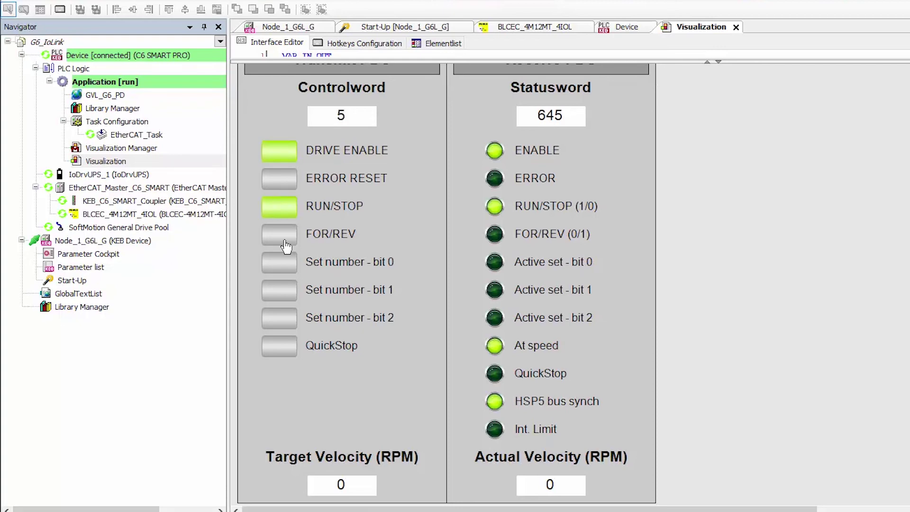
left_click(341, 488)
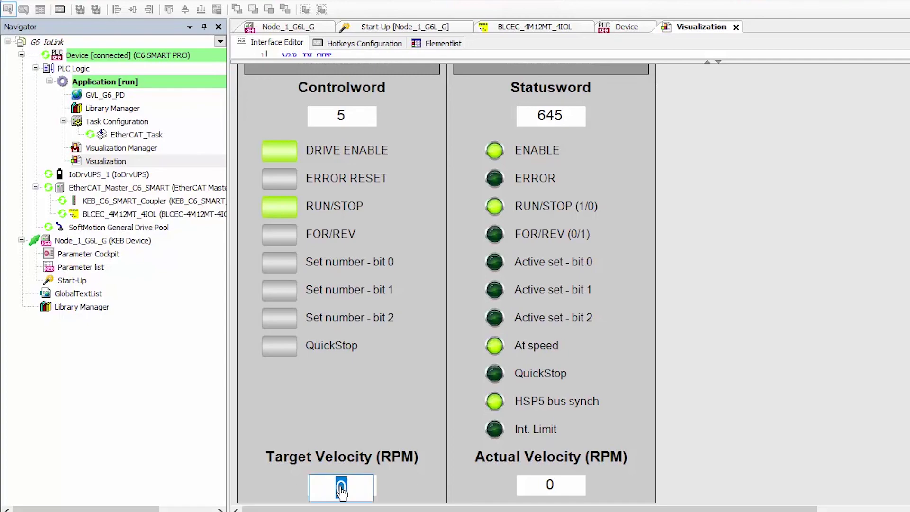
type("500")
key("Return")
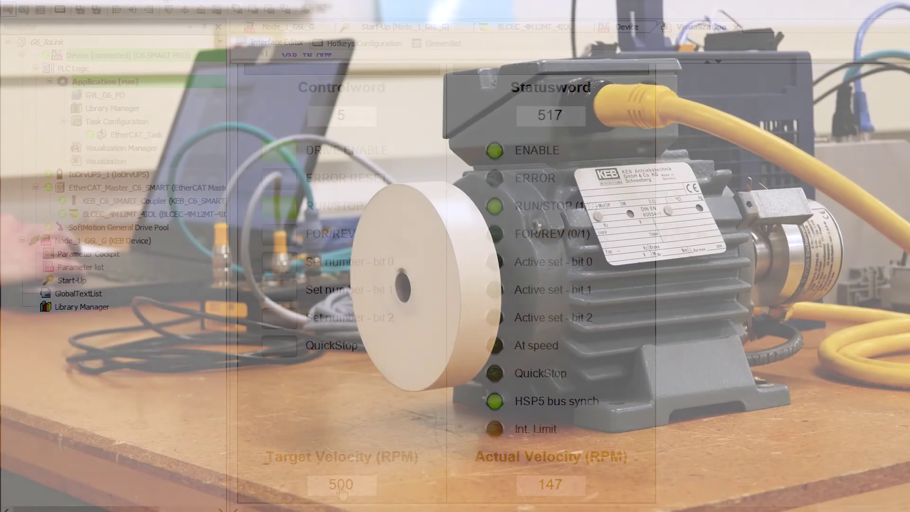